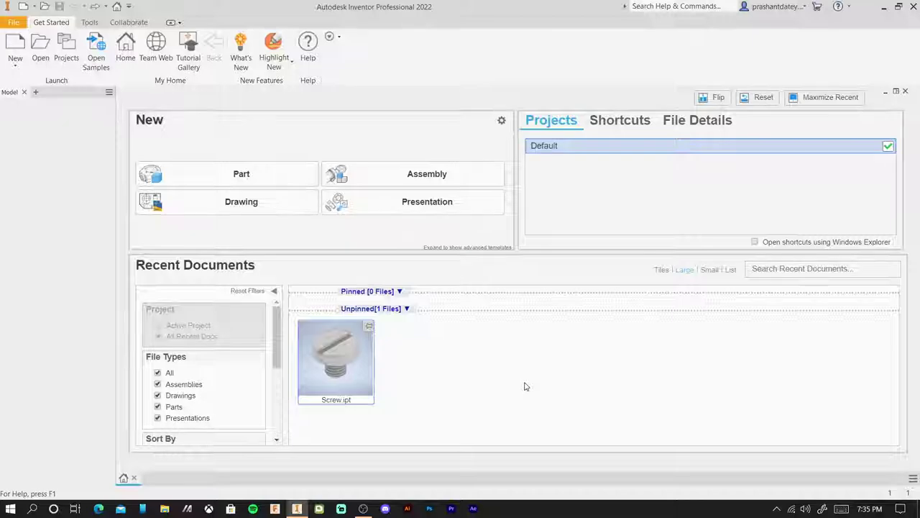
Create a new blank part document, Part2, from the Get Started page
left_click(243, 183)
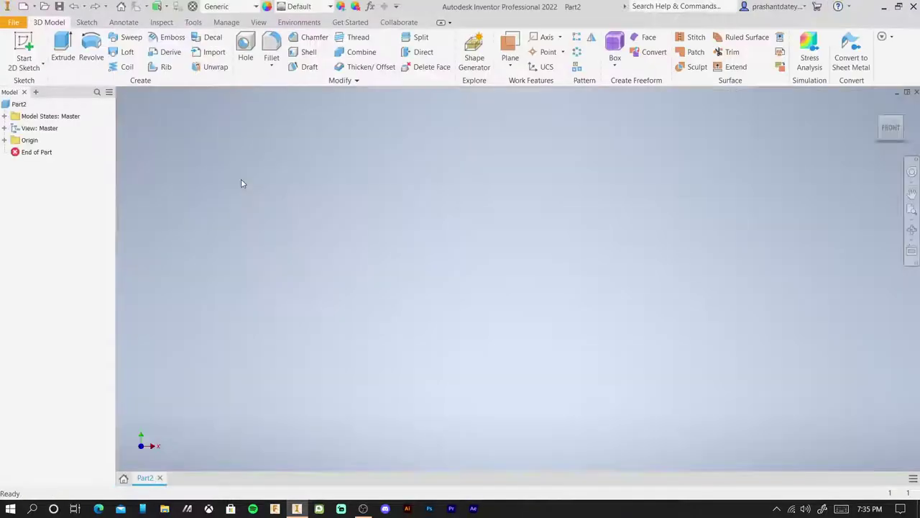
Start Sketch1 on the front XY origin plane
left_click(26, 44)
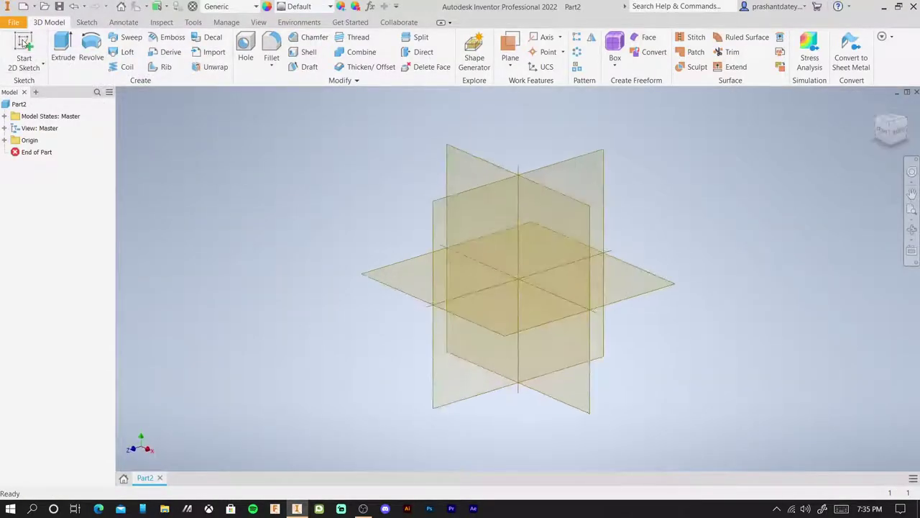
left_click(543, 248)
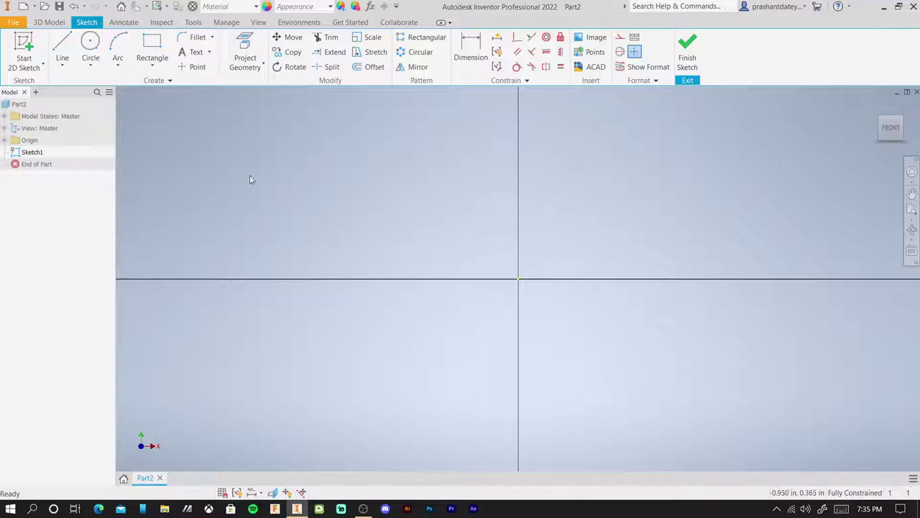
Draw the closed six-line inverted-L head-and-shank profile against the axis and finish the sketch
left_click(62, 44)
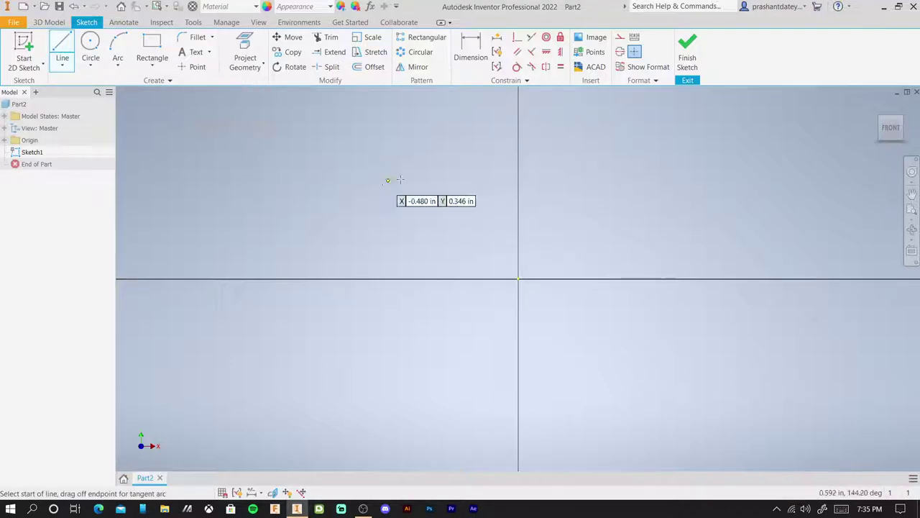
left_click(518, 153)
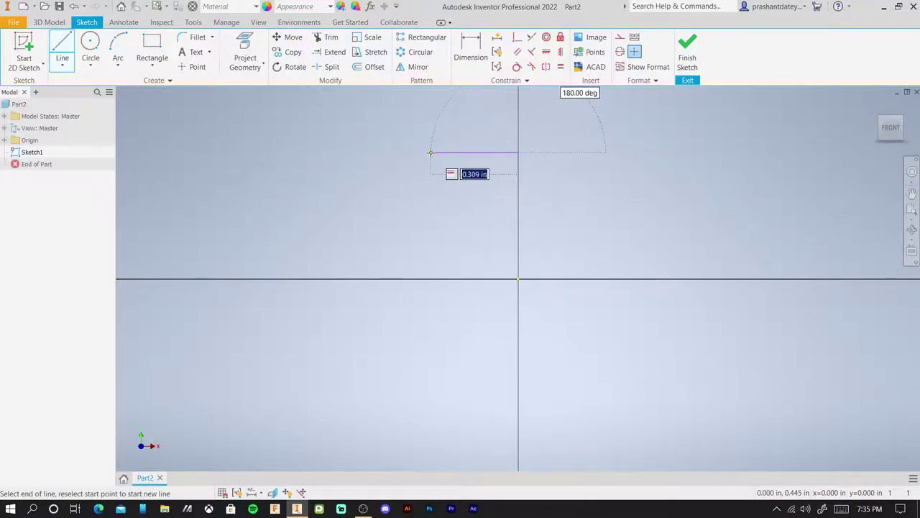
left_click(430, 153)
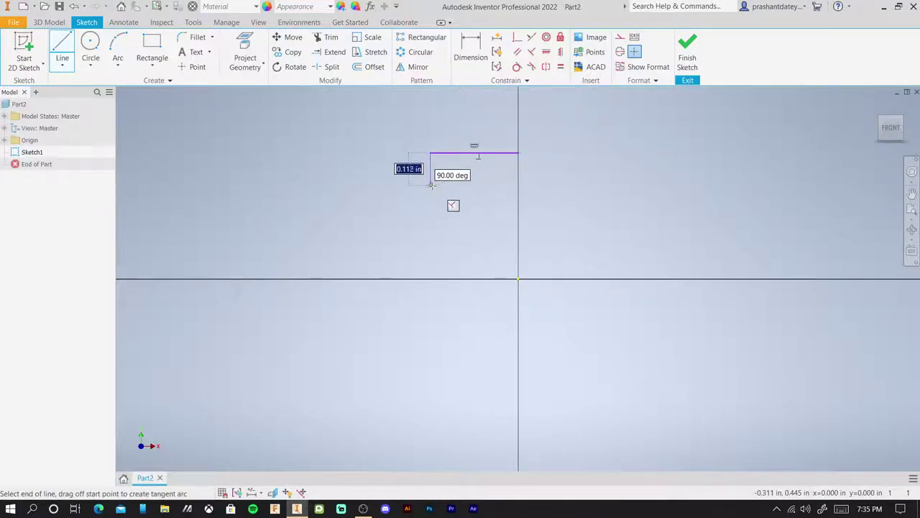
left_click(430, 179)
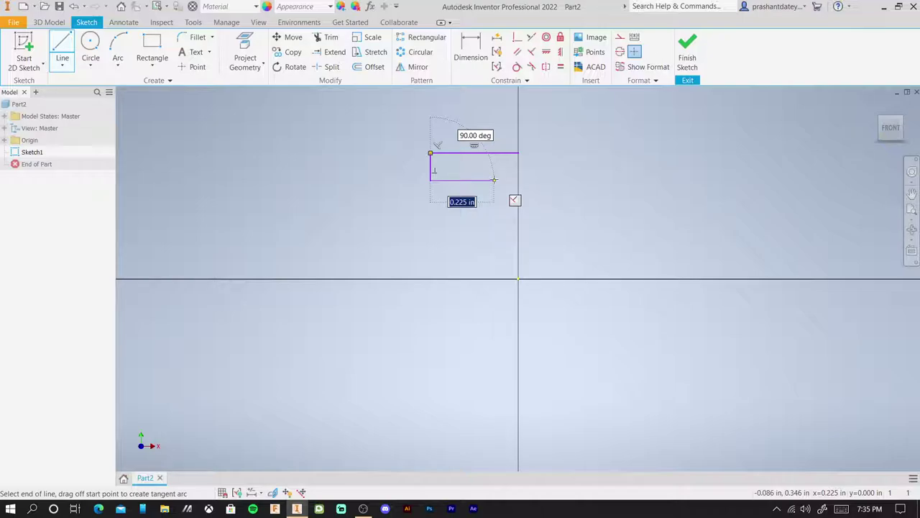
left_click(494, 180)
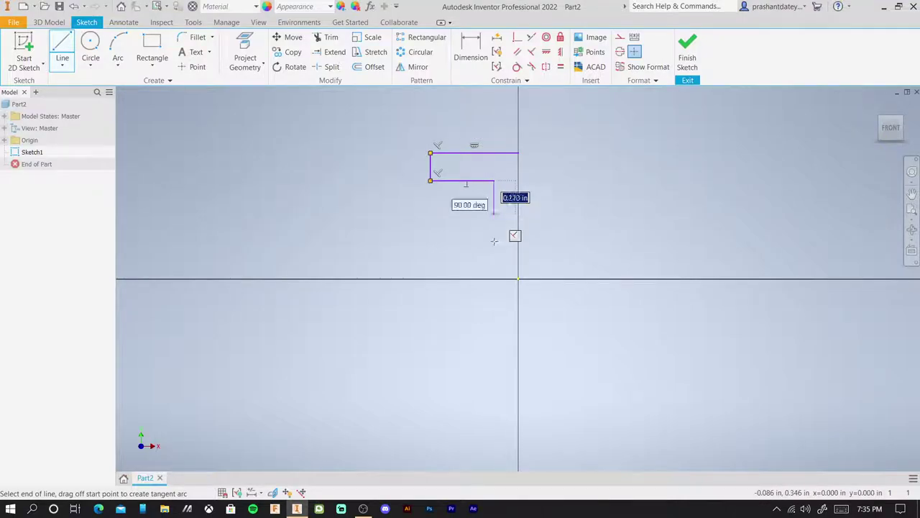
left_click(494, 279)
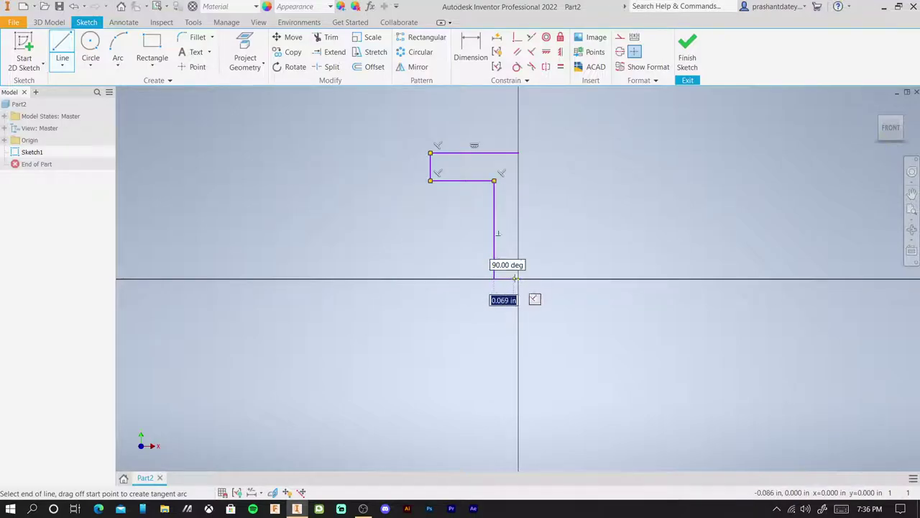
left_click(517, 278)
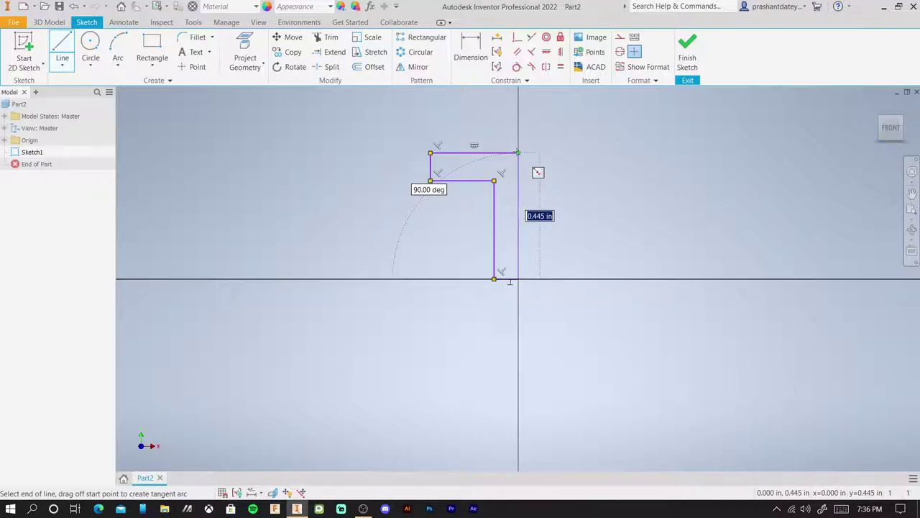
left_click(518, 152)
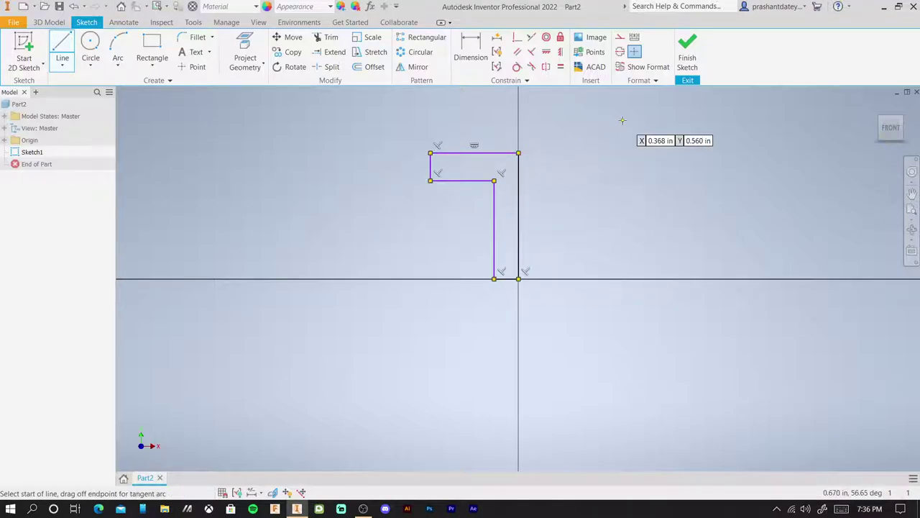
left_click(683, 49)
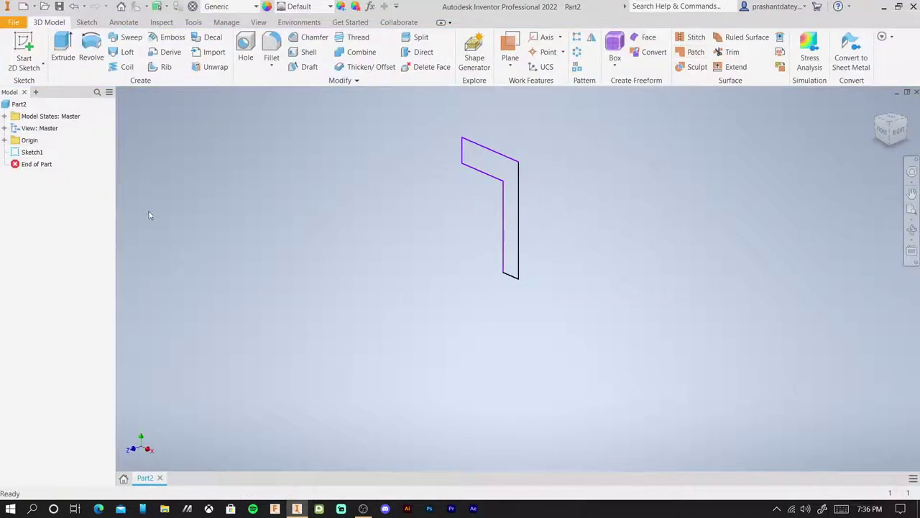
Revolve the profile 360° about its right vertical edge into a solid disc head and shank
left_click(94, 46)
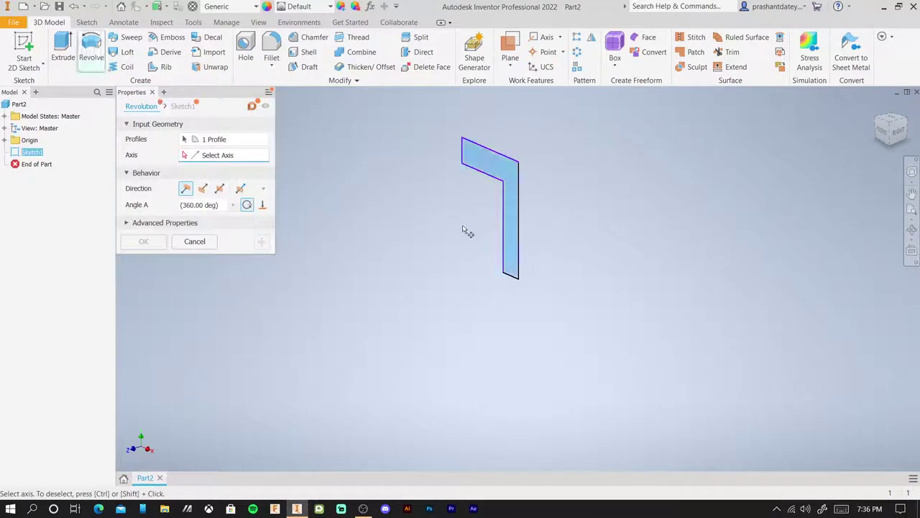
left_click(518, 184)
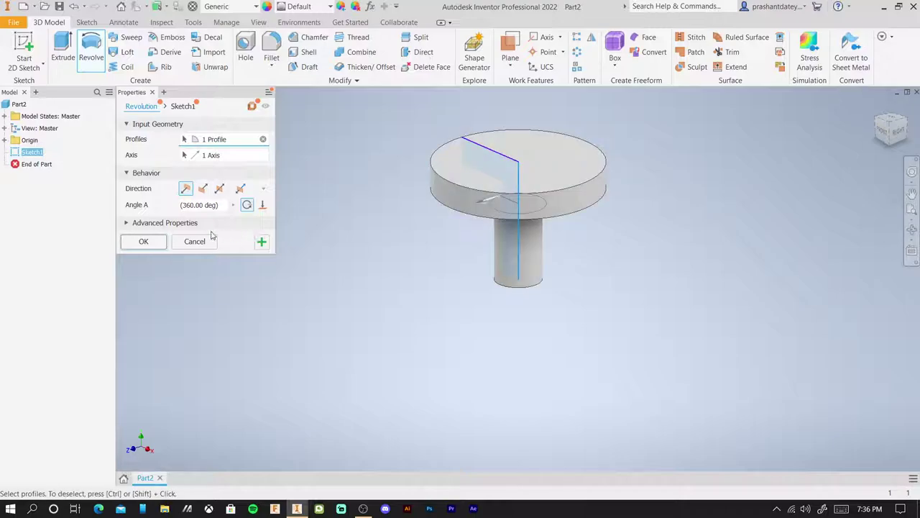
left_click(144, 241)
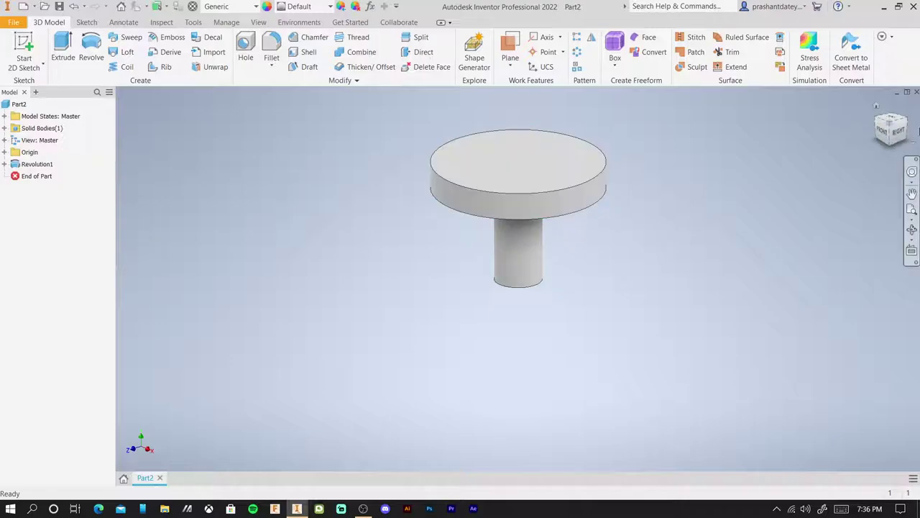
mouse_move(890, 128)
left_click(892, 124)
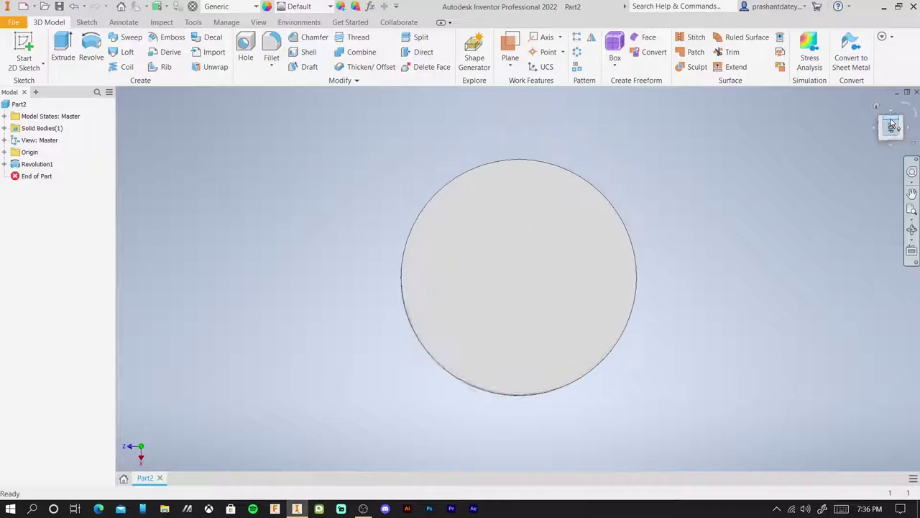
In Sketch2 on the head's top face, draw a thin rectangle spanning its centre
left_click(23, 49)
left_click(545, 260)
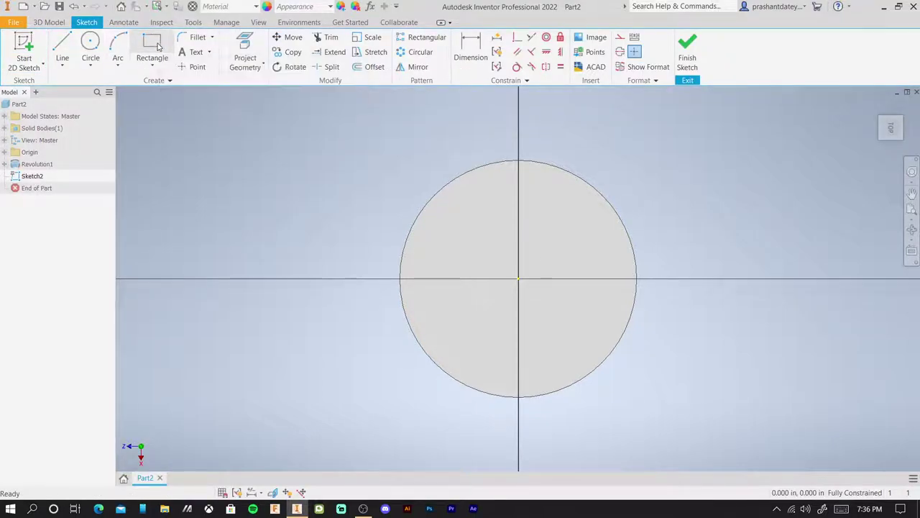
left_click(158, 46)
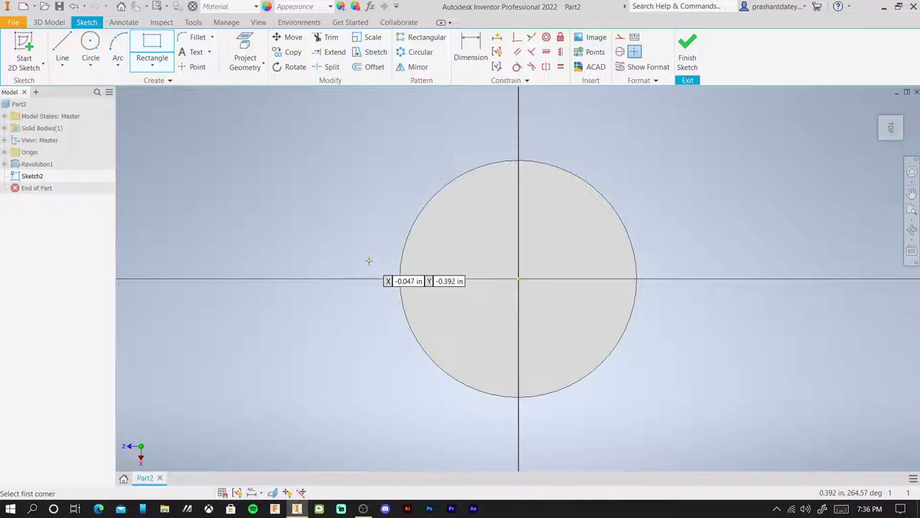
left_click(368, 264)
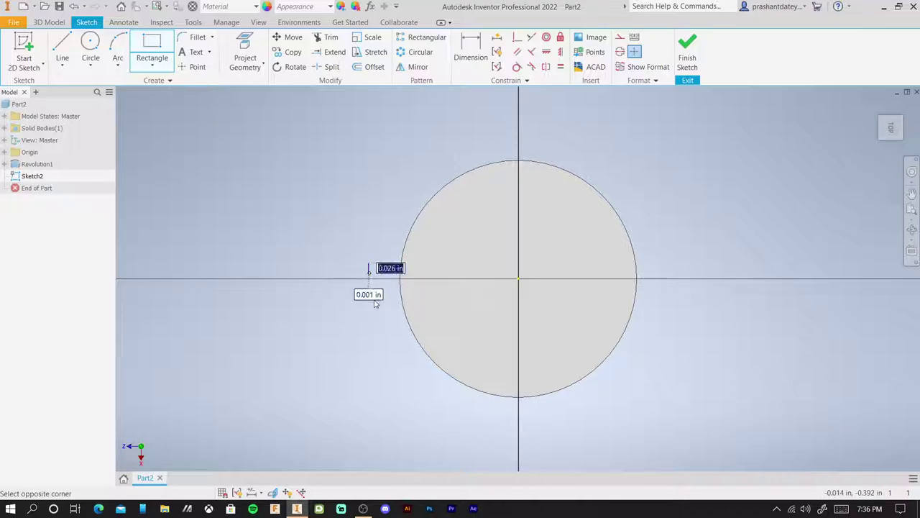
left_click(695, 293)
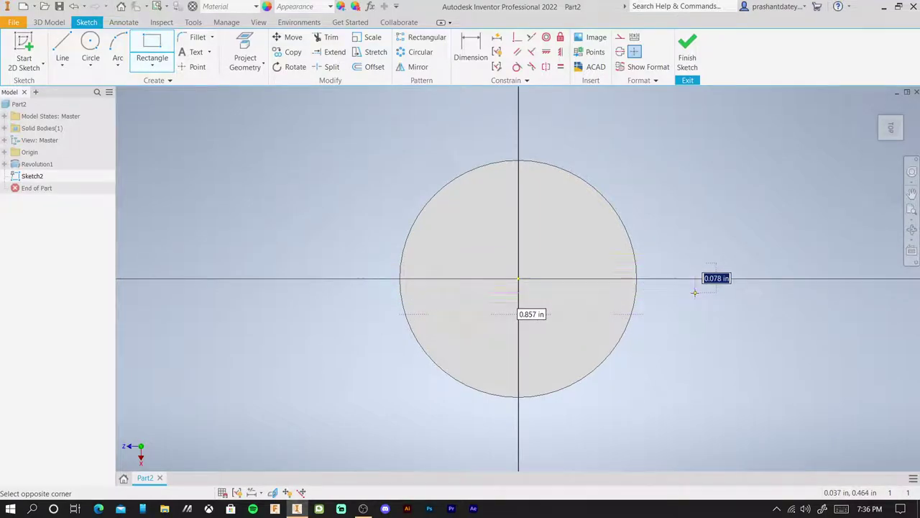
left_click(688, 63)
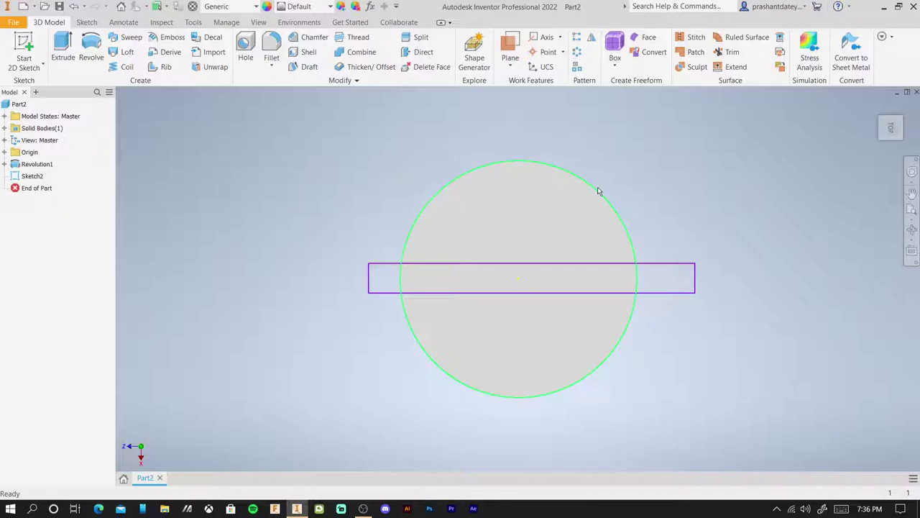
mouse_move(890, 127)
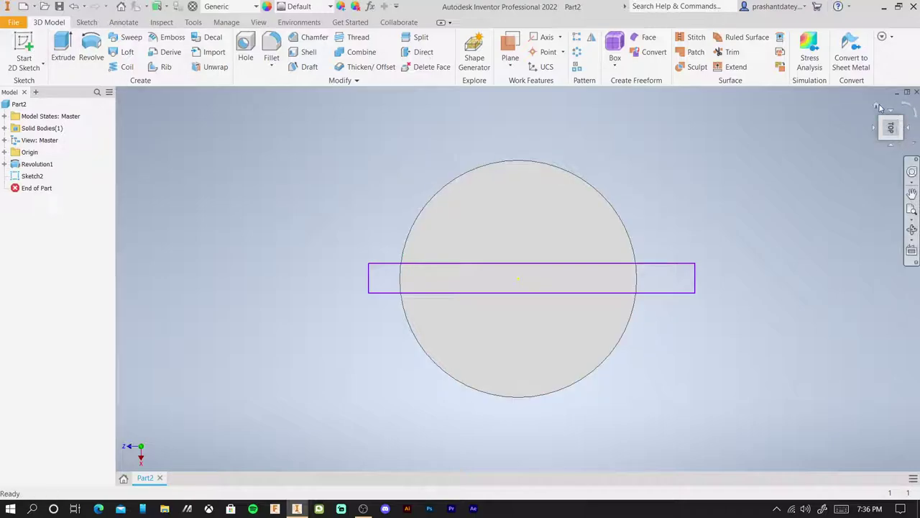
Extrude-cut the slot rectangle 0.04 deep into the top of the head
left_click(876, 107)
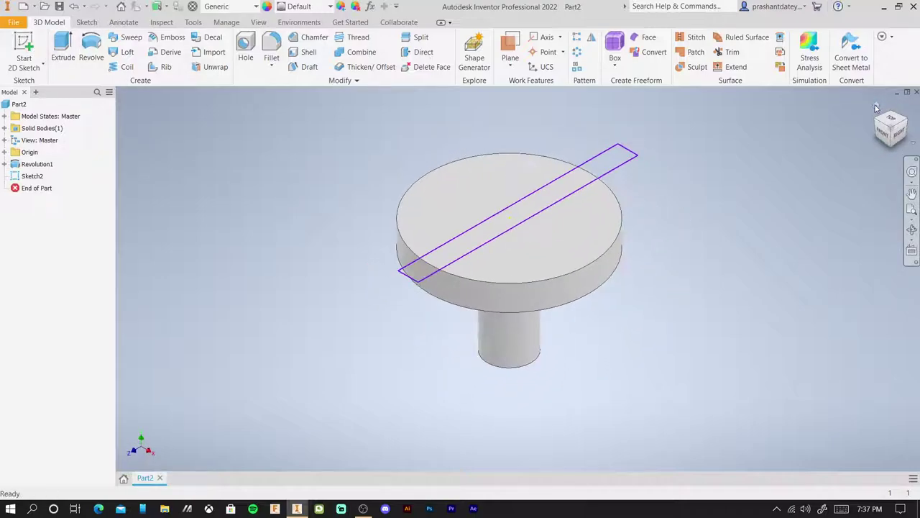
left_click(62, 48)
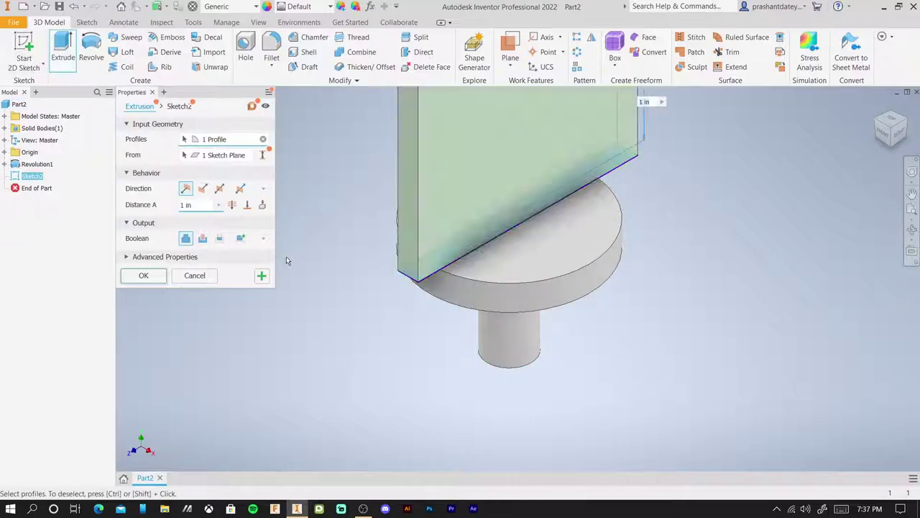
left_click(203, 240)
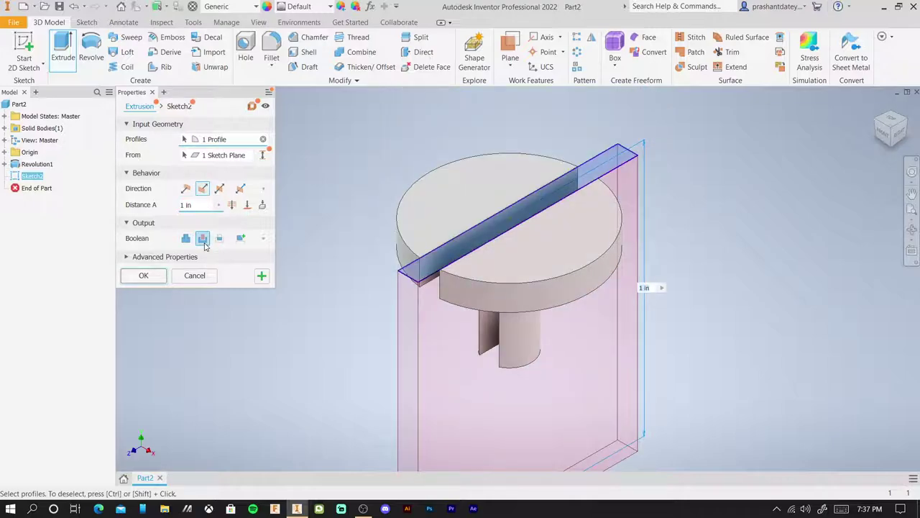
left_click(195, 204)
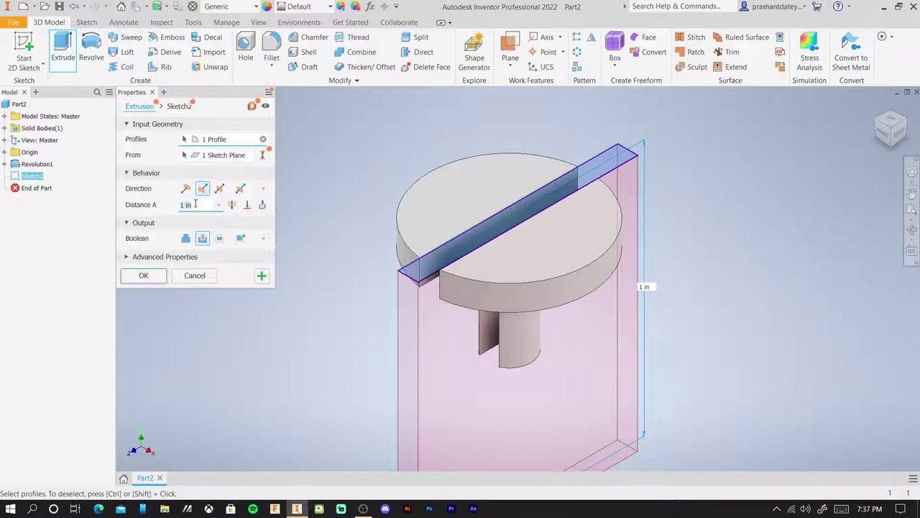
type("0.4")
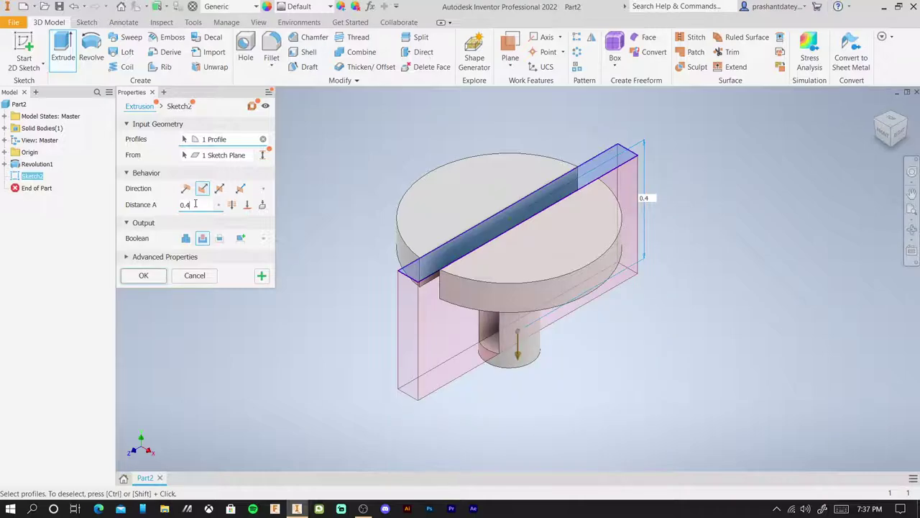
key("BackSpace")
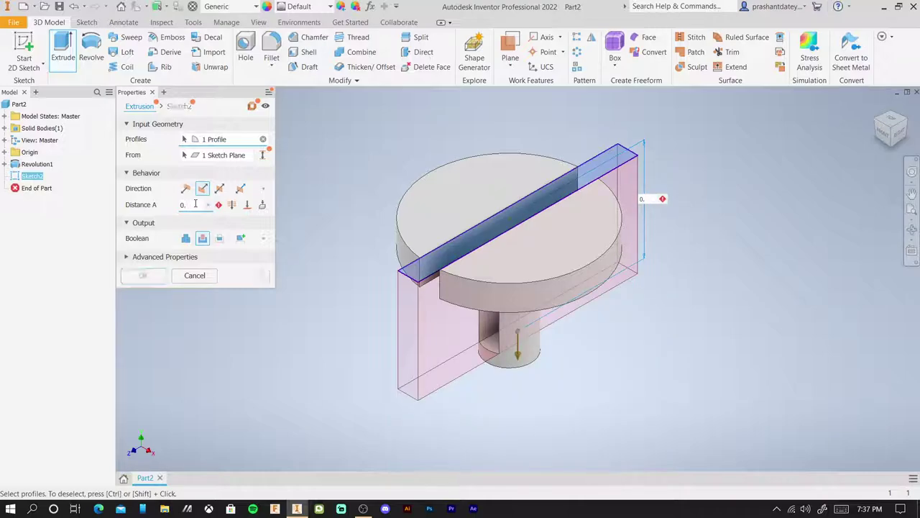
type("04")
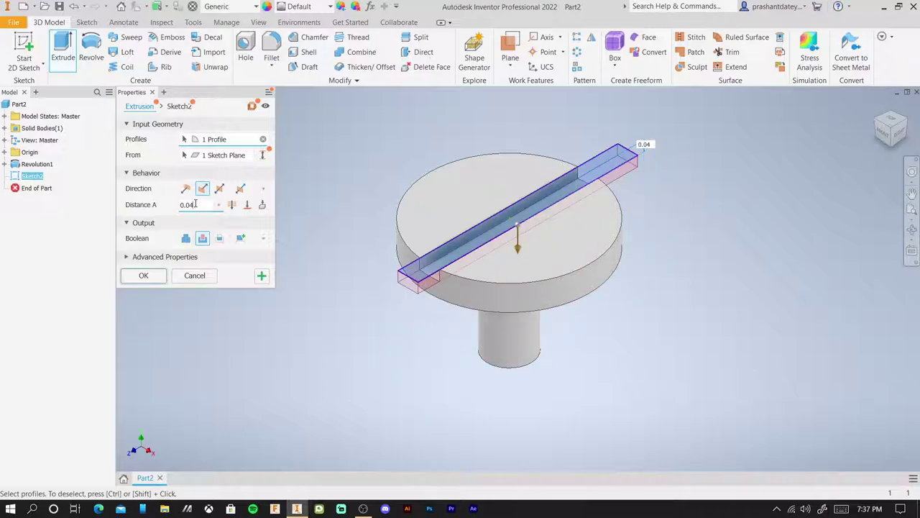
left_click(134, 277)
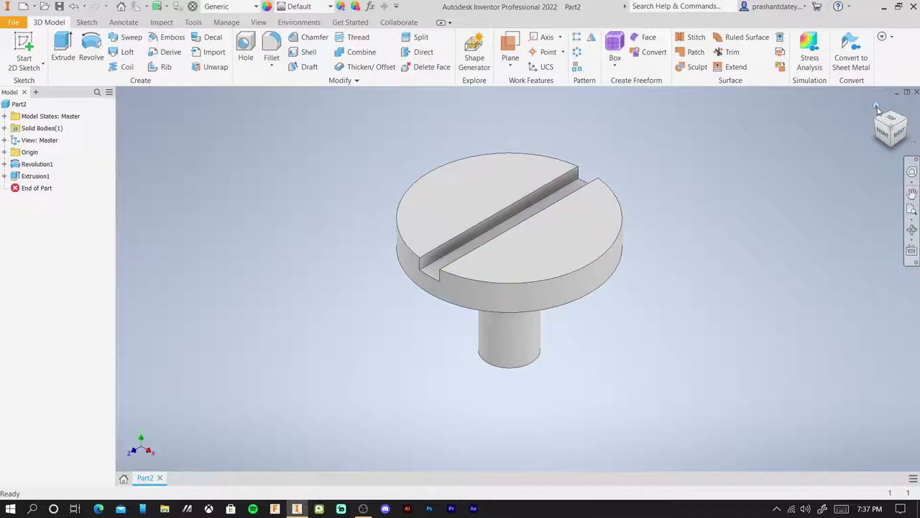
Orbit from the Home view to a side-on view of the cylindrical shank
left_click(877, 108)
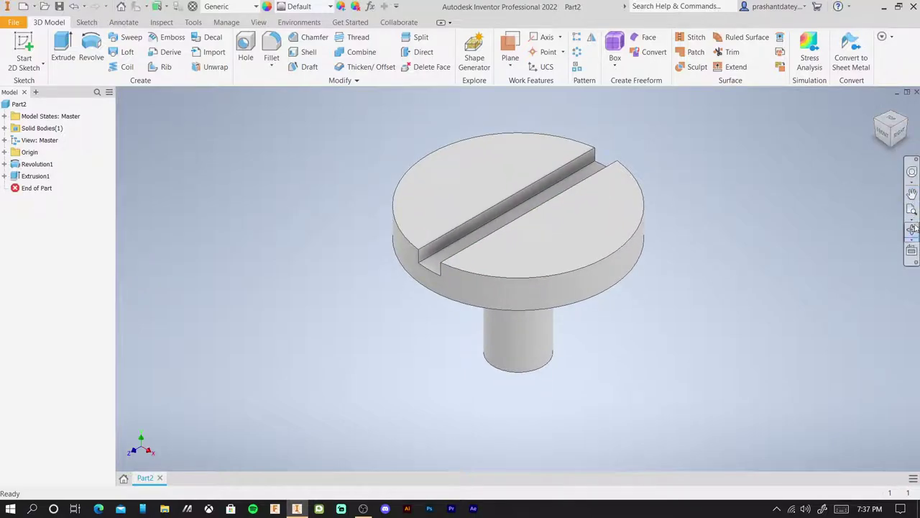
left_click(912, 229)
mouse_move(524, 243)
left_mouse_down()
mouse_move(523, 273)
mouse_move(430, 241)
mouse_move(465, 183)
mouse_move(546, 201)
mouse_move(519, 267)
mouse_move(453, 263)
mouse_move(422, 221)
mouse_move(361, 227)
left_mouse_up()
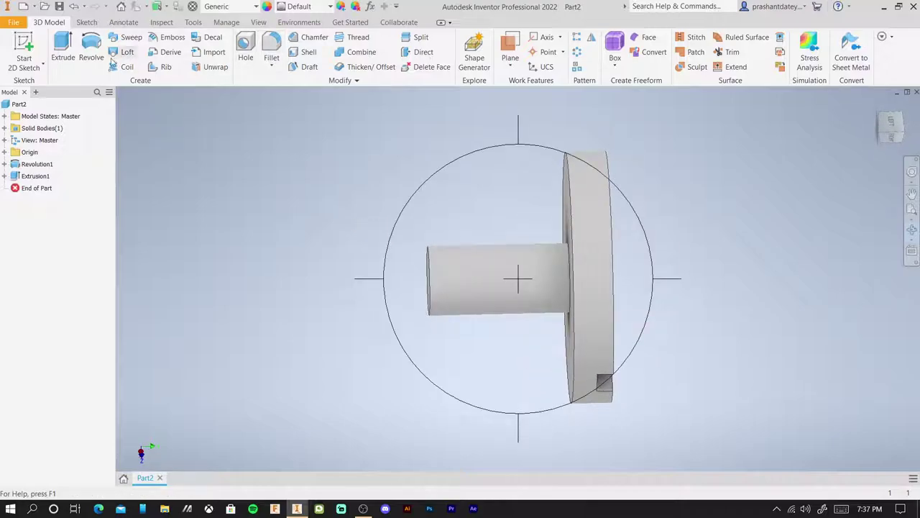
Thread the shank face with size 0.0551, 140-85 UNM class 2A, accepting the warning
left_click(341, 40)
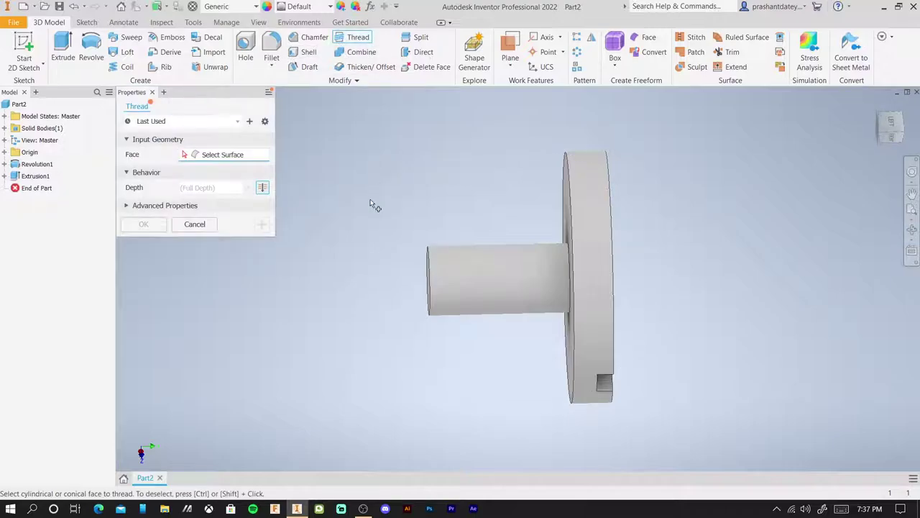
left_click(476, 258)
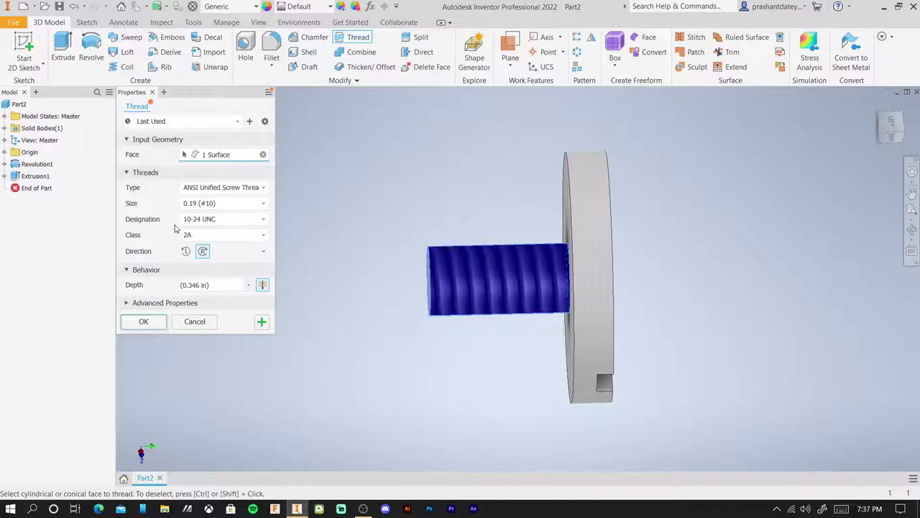
left_click(212, 204)
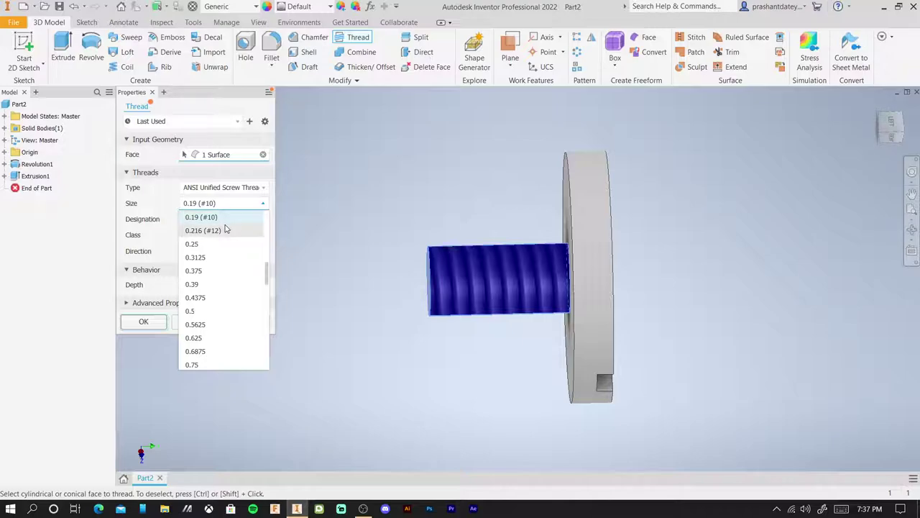
scroll(225, 229, "up", 10)
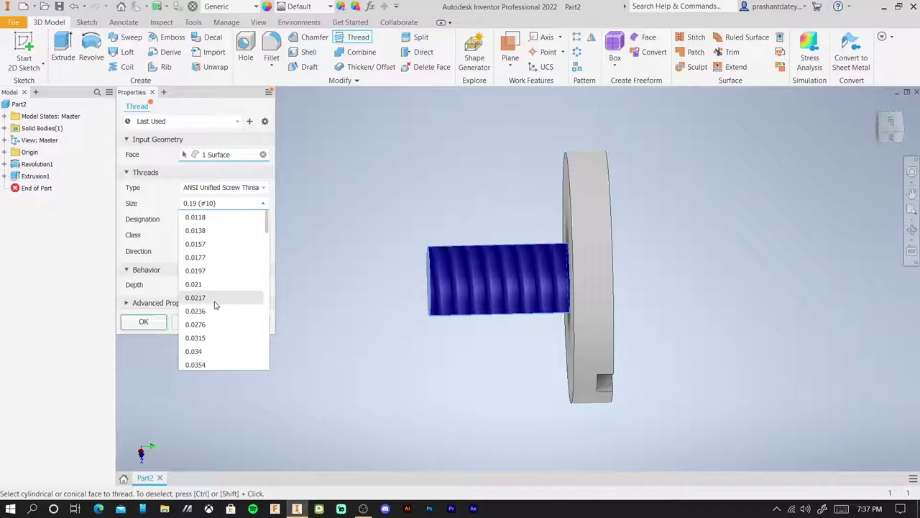
scroll(212, 352, "down", 2)
left_click(213, 365)
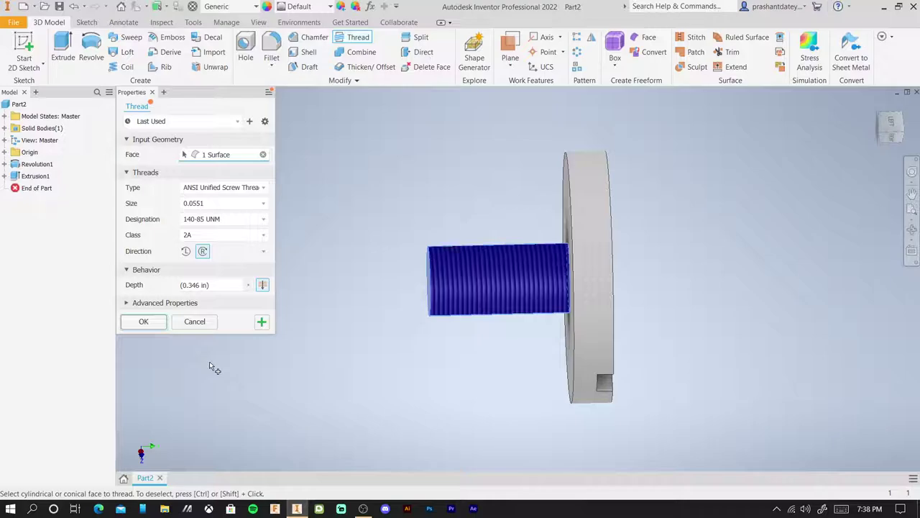
left_click(142, 323)
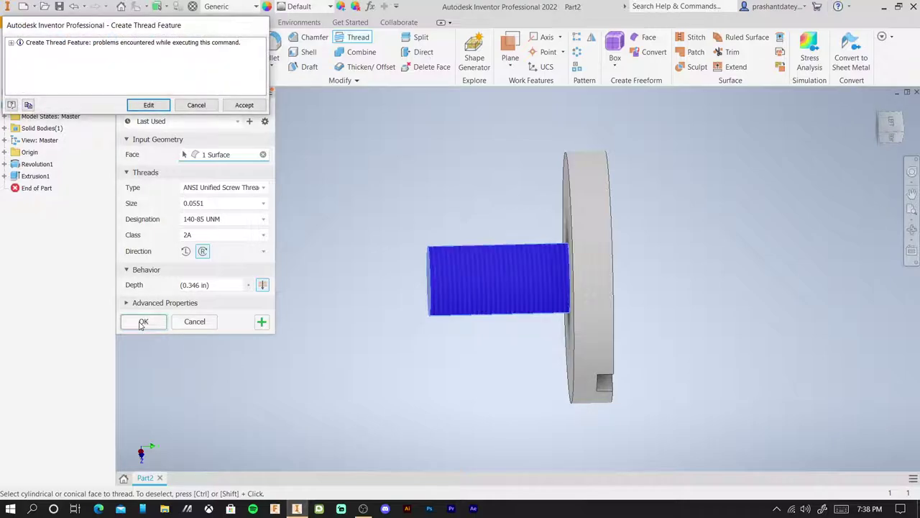
left_click(240, 106)
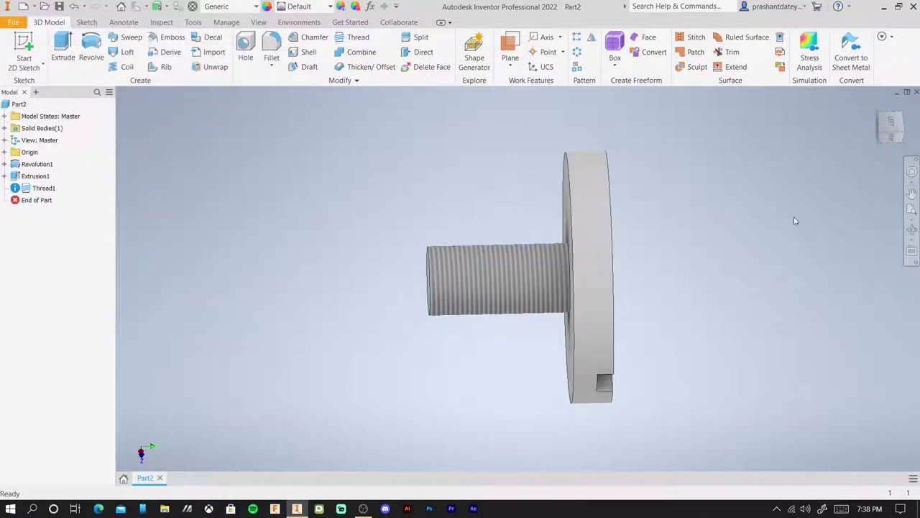
Orbit the screw to a tilted profile view of slot and threads, then window-select the whole part
left_click(912, 230)
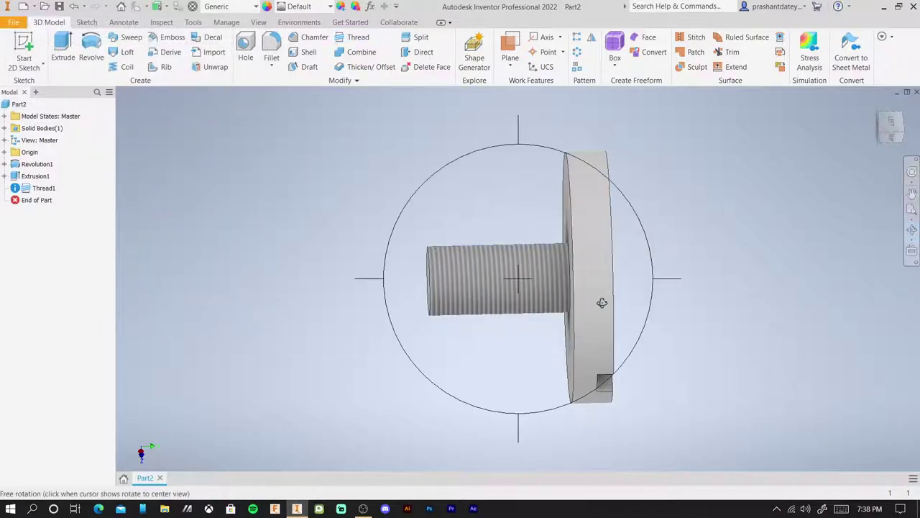
mouse_move(575, 302)
left_mouse_down()
mouse_move(516, 286)
mouse_move(502, 237)
mouse_move(594, 199)
mouse_move(617, 320)
mouse_move(571, 384)
mouse_move(405, 339)
mouse_move(403, 294)
mouse_move(520, 376)
mouse_move(563, 355)
mouse_move(496, 366)
left_mouse_up()
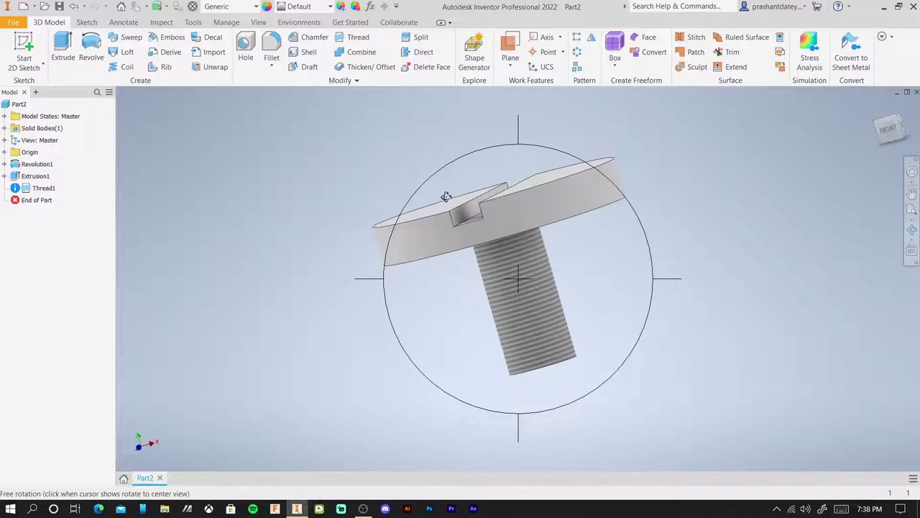
mouse_move(468, 209)
left_mouse_down()
mouse_move(474, 185)
mouse_move(460, 190)
left_mouse_up()
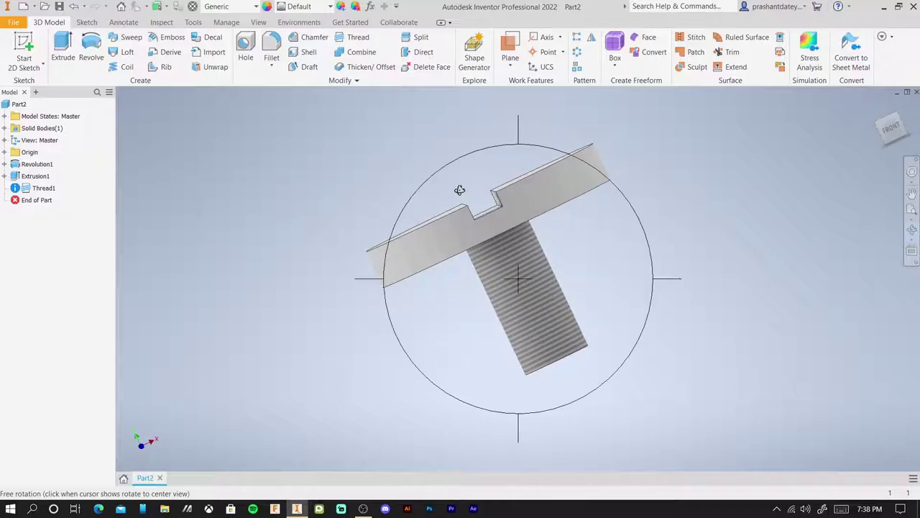
left_click(911, 230)
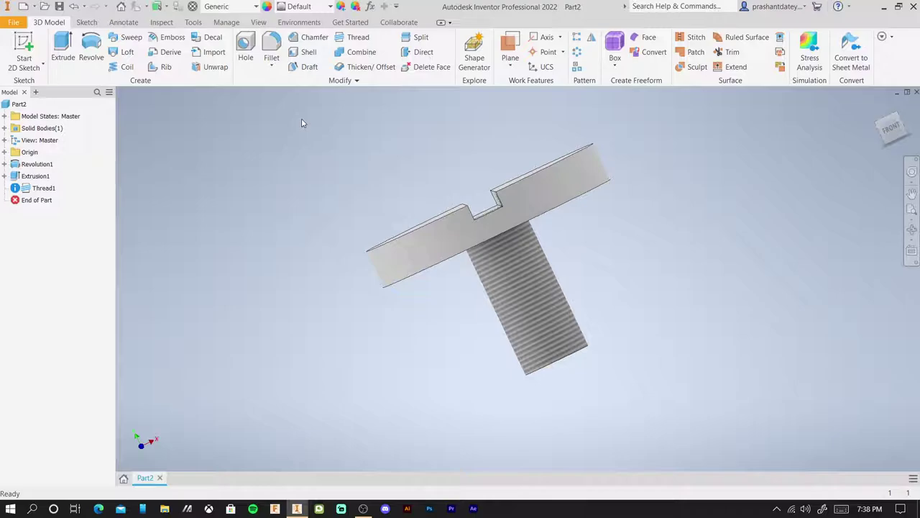
left_click_drag(302, 118, 672, 437)
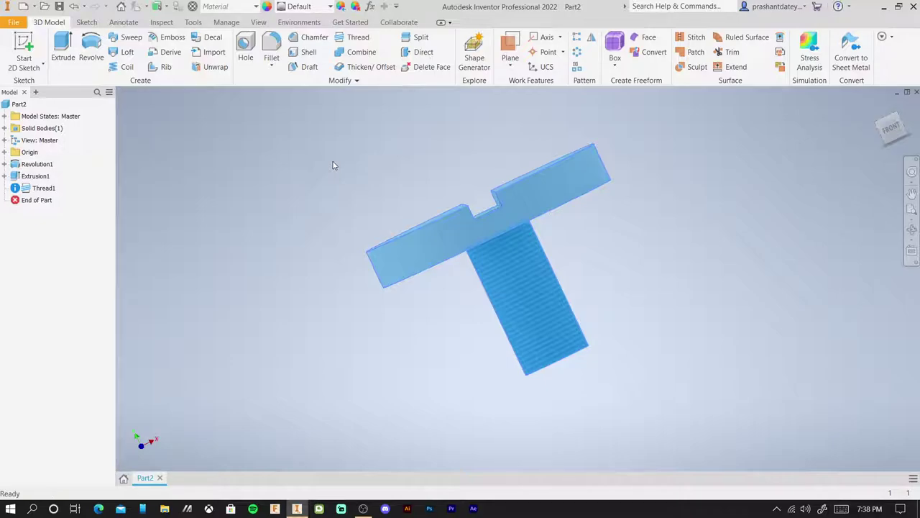
Choose Steel - Polished from the Quick Access Toolbar appearance list for the selected screw
left_click(305, 10)
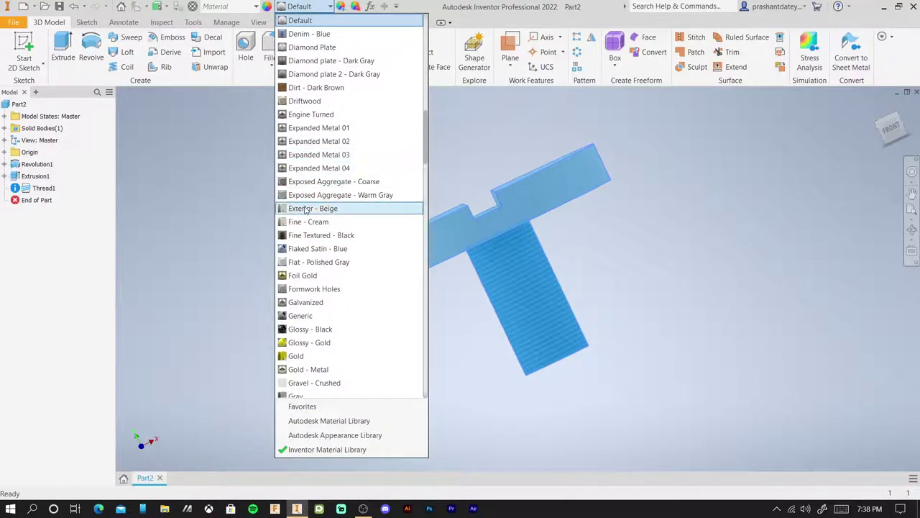
scroll(305, 209, "down", 5)
scroll(311, 315, "down", 5)
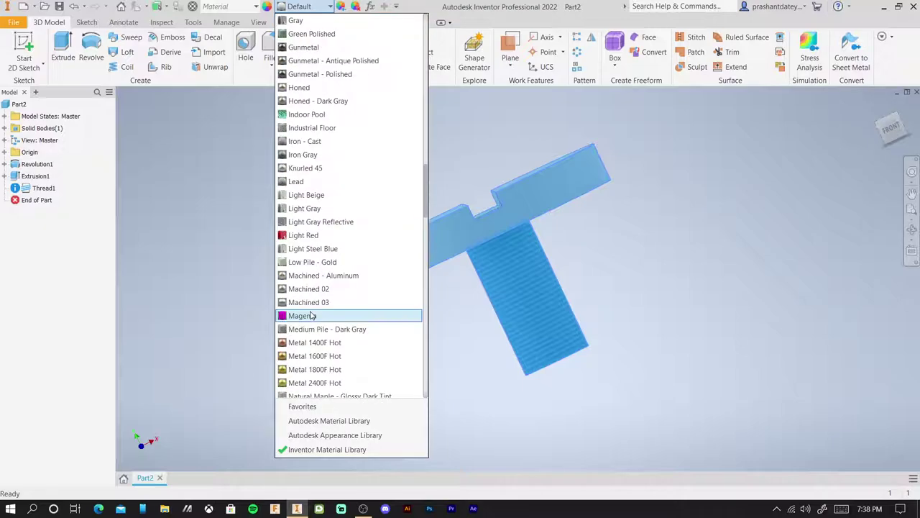
scroll(311, 315, "down", 5)
scroll(310, 315, "down", 5)
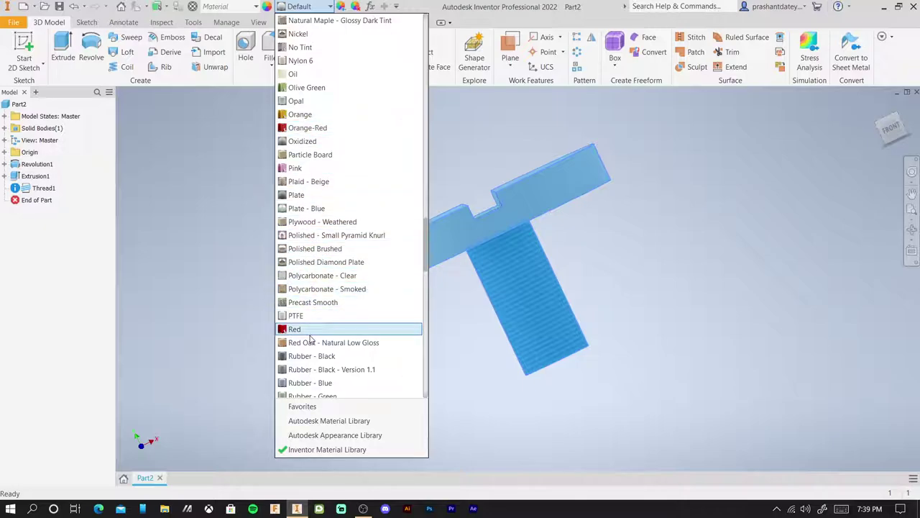
scroll(310, 338, "down", 5)
scroll(311, 338, "down", 5)
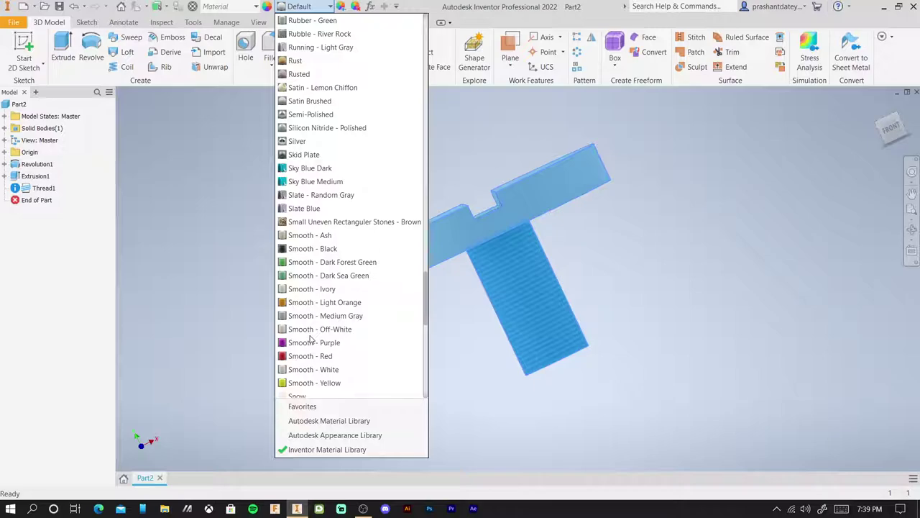
scroll(311, 338, "down", 5)
scroll(311, 338, "down", 5)
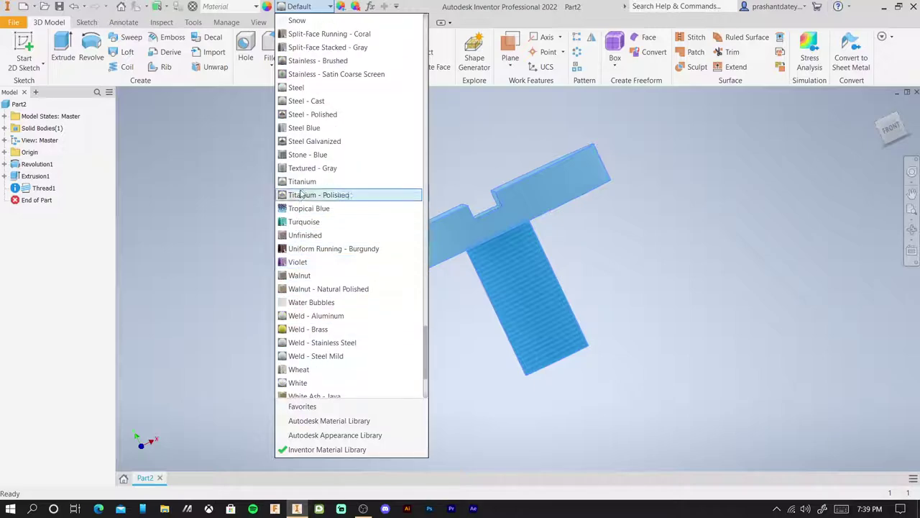
left_click(303, 116)
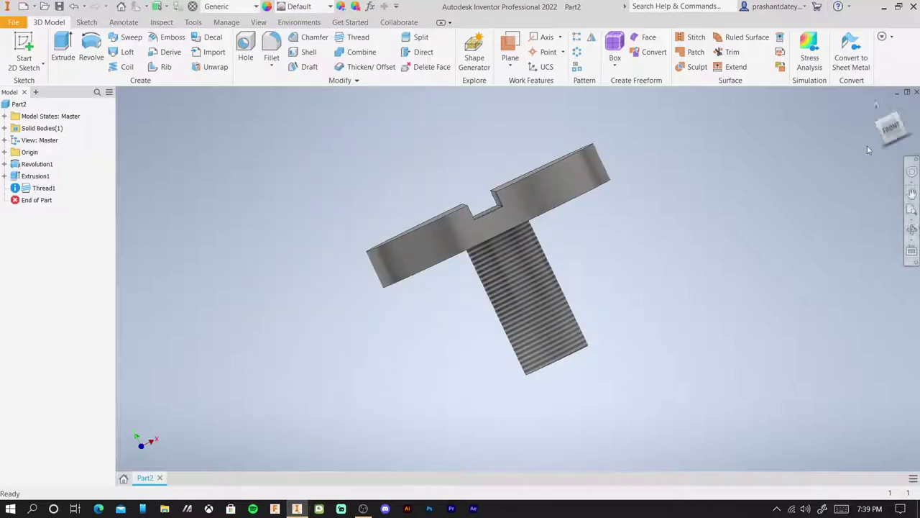
Orbit the screw from the home view to inspect its slotted head, then return to the home isometric view
left_click(877, 107)
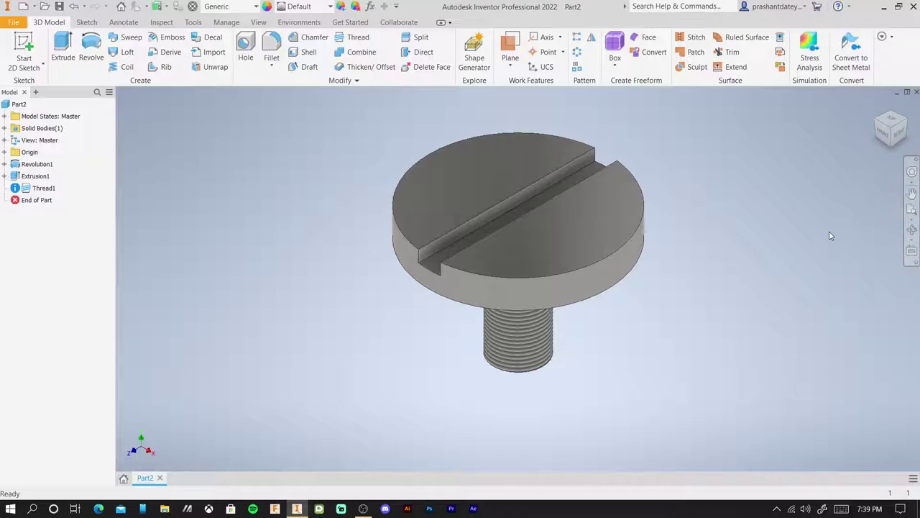
left_click(912, 229)
mouse_move(538, 241)
left_mouse_down()
mouse_move(522, 195)
mouse_move(440, 310)
mouse_move(390, 341)
left_mouse_up()
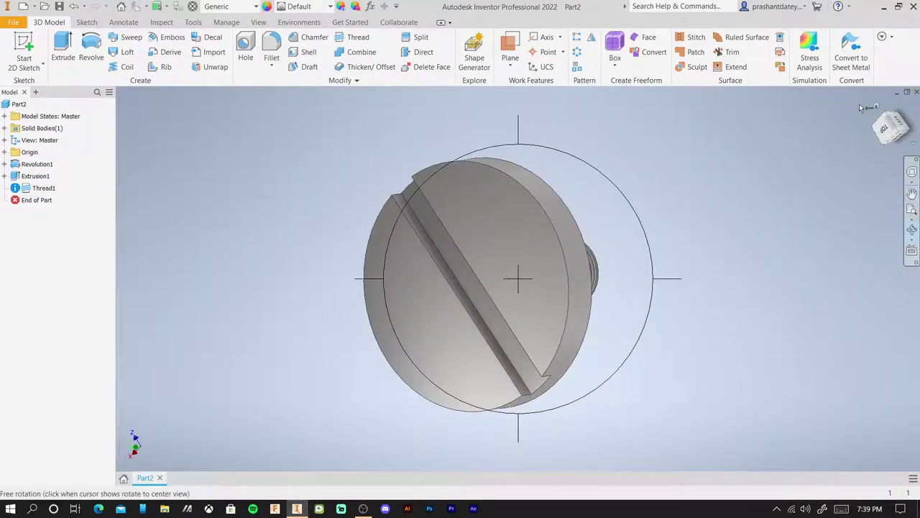
key("Escape")
left_click(876, 108)
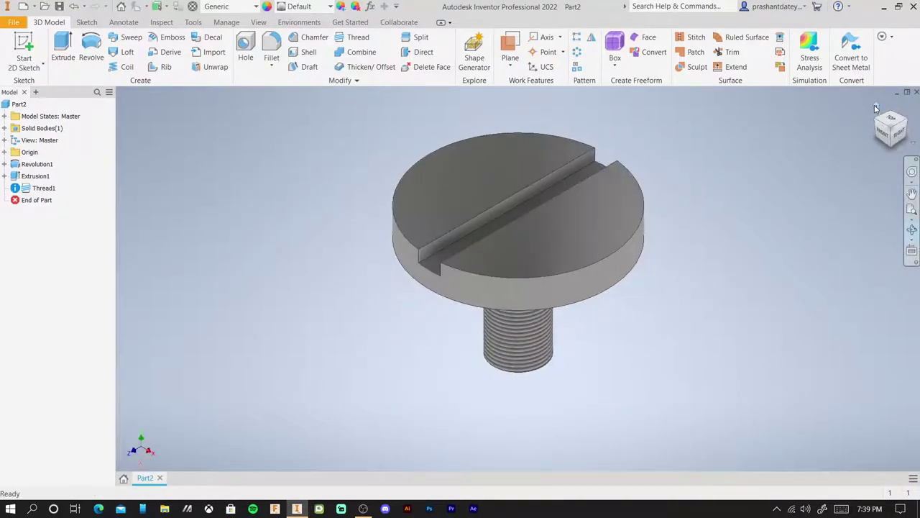
key("F4")
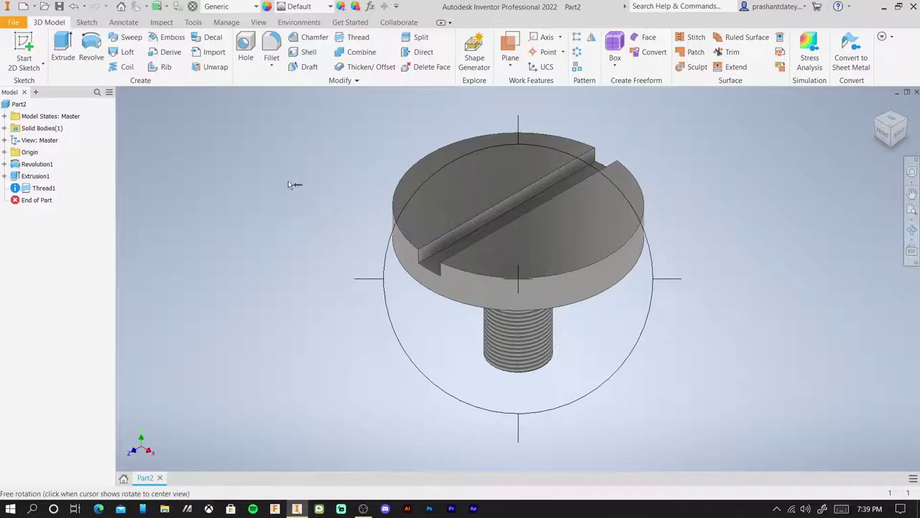
Open Save As for Part2 in Documents and begin the new file name with 'S'
left_click(14, 22)
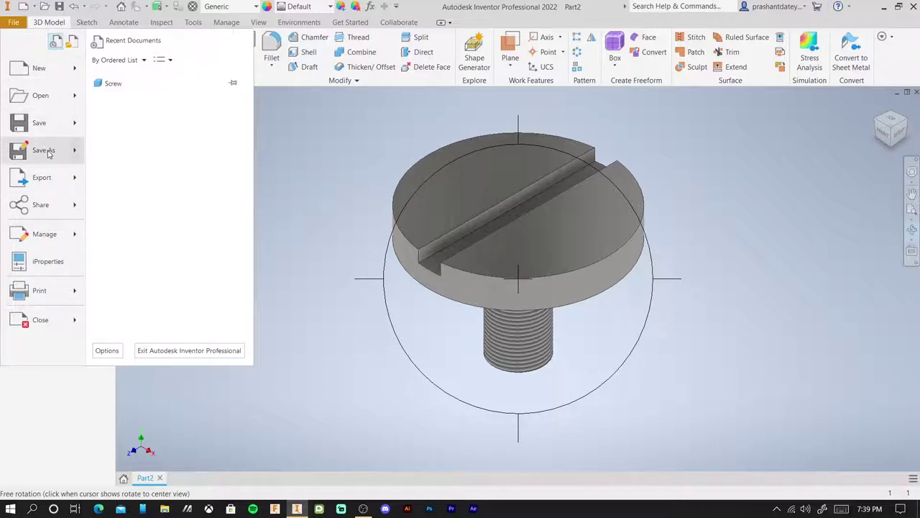
left_click(48, 153)
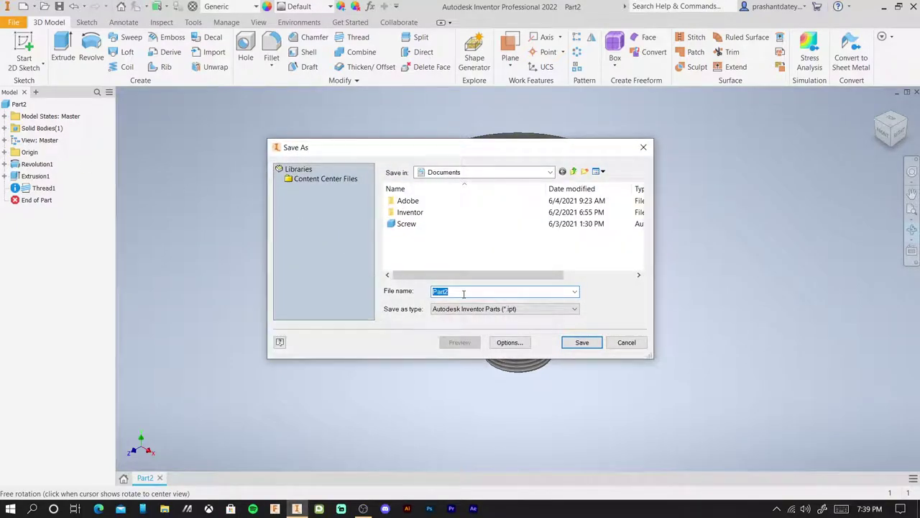
type("Screw")
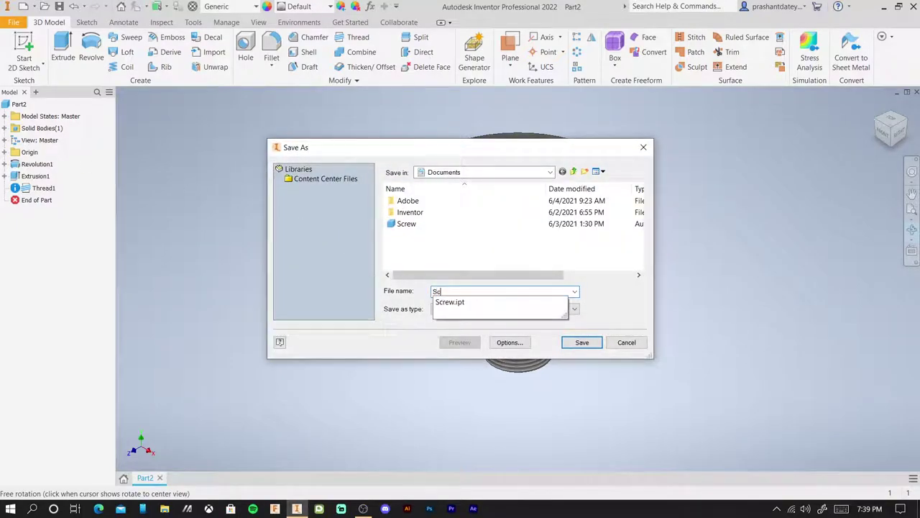